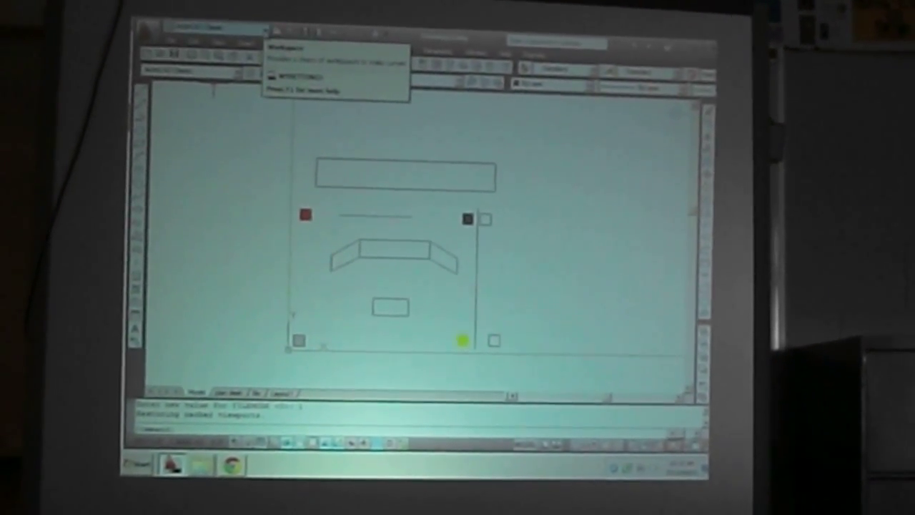
# Step: Expand the Workspace Switching dropdown on the Quick Access toolbar
pyautogui.click(265, 30)
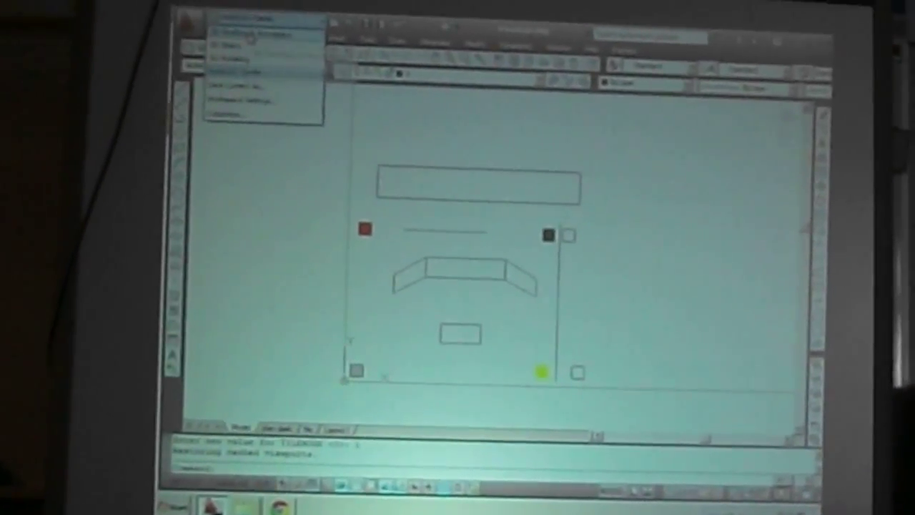
# Step: Switch to the 2D Drafting & Annotation workspace, replacing the classic toolbars with the ribbon
pyautogui.click(250, 36)
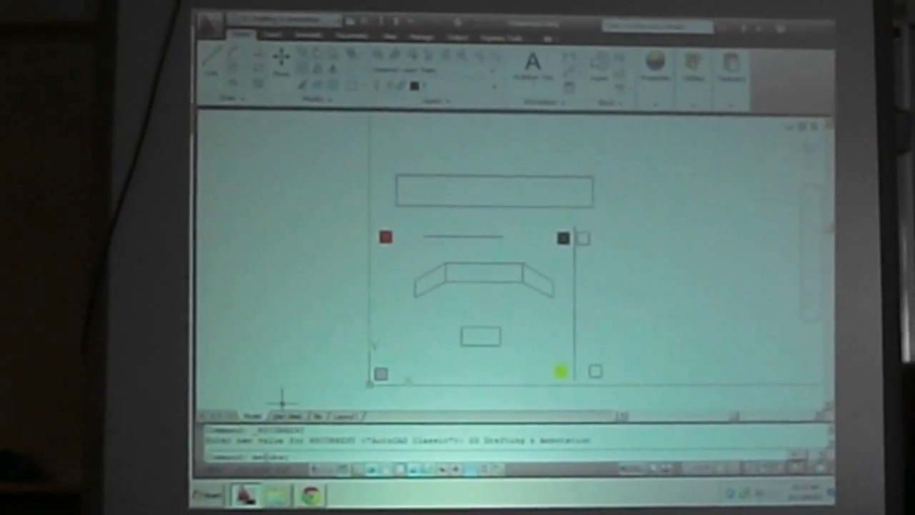
# Step: Set MENUBAR to 1 so the pull-down menus appear, then dismiss the open menu
pyautogui.press('Return')
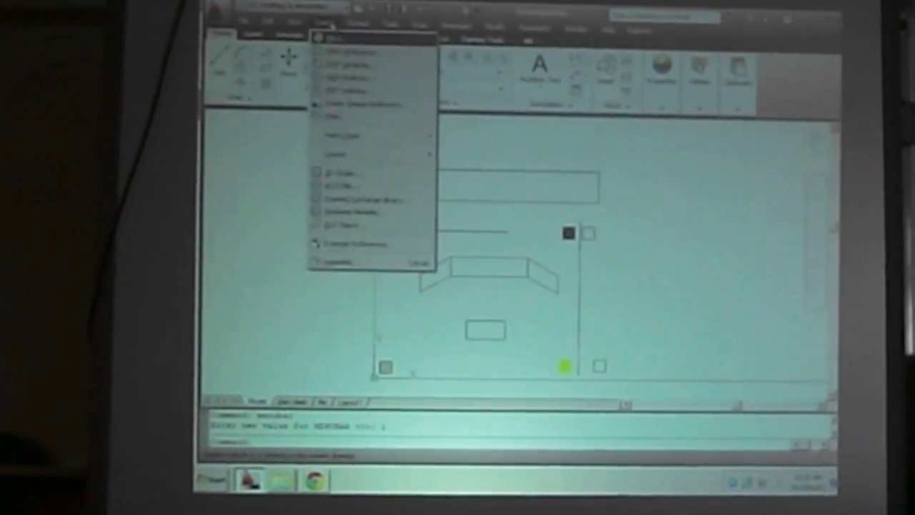
pyautogui.click(392, 229)
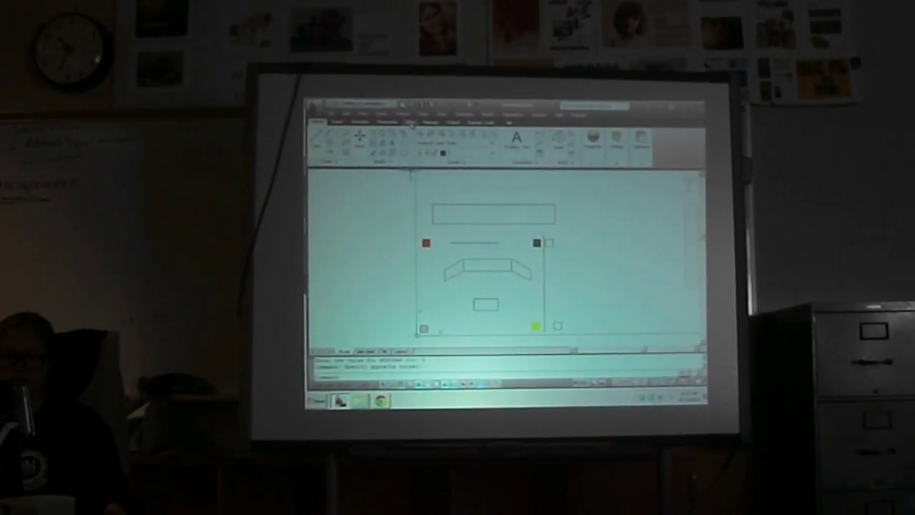
# Step: Open the Options dialog on its Display tab from the View tab's User Interface panel
pyautogui.click(410, 121)
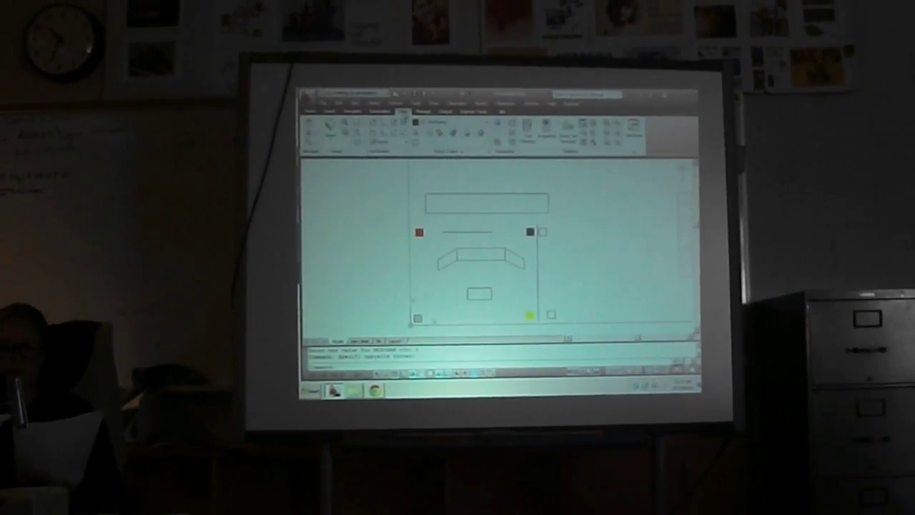
pyautogui.click(626, 132)
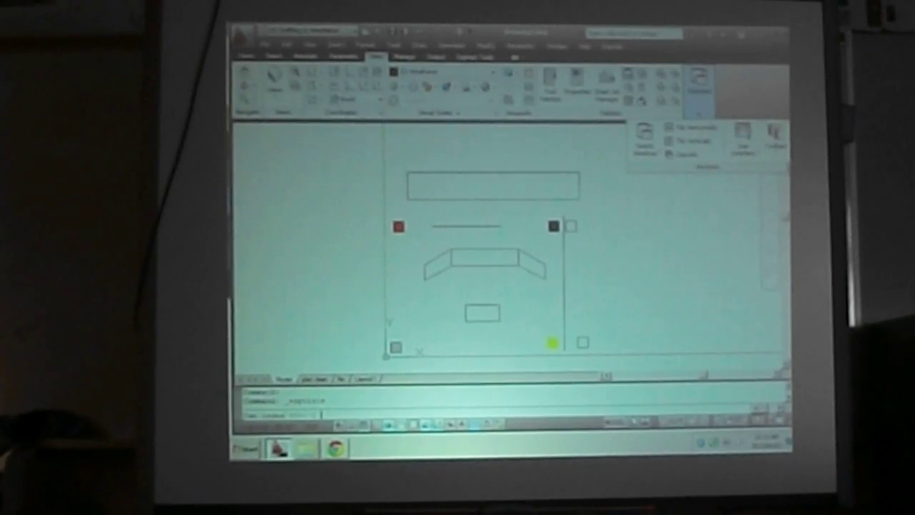
pyautogui.click(793, 154)
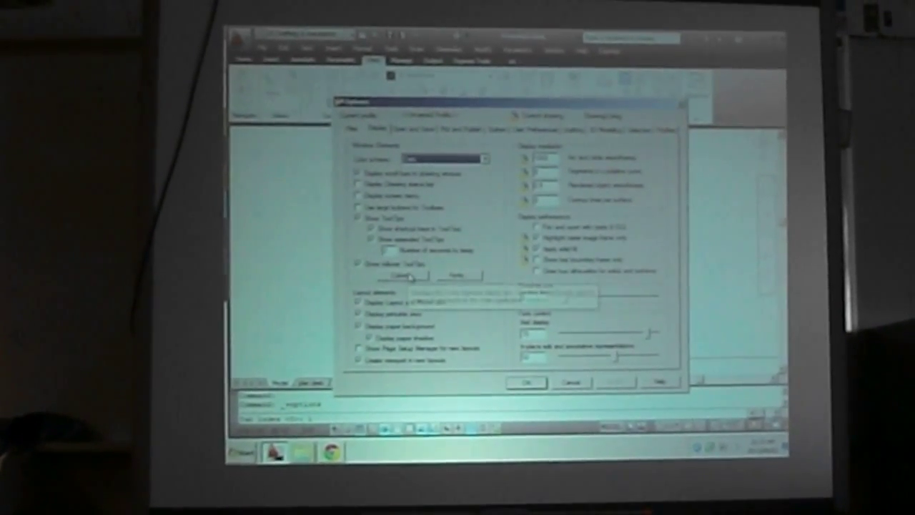
# Step: View the Drawing Window Colors dialog and cancel it without changes
pyautogui.click(613, 126)
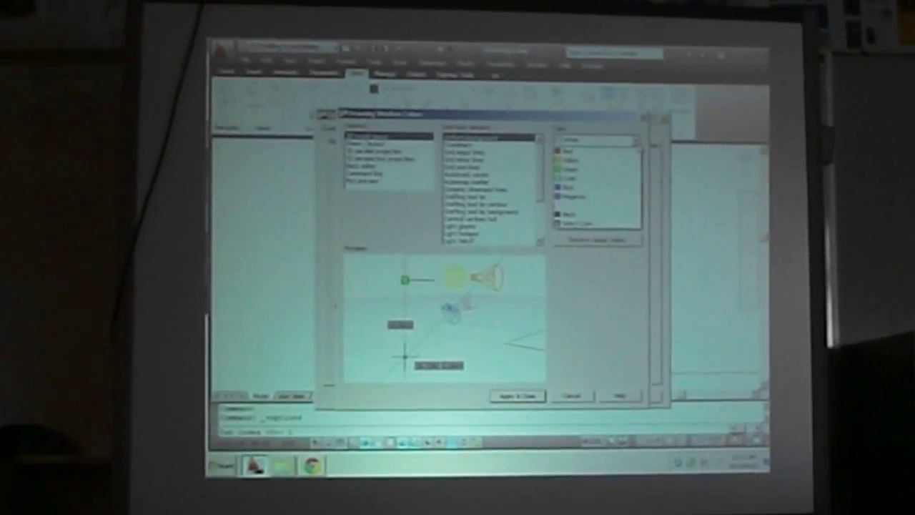
pyautogui.click(576, 396)
# Step: Close the Options dialog without applying any changes
pyautogui.click(548, 402)
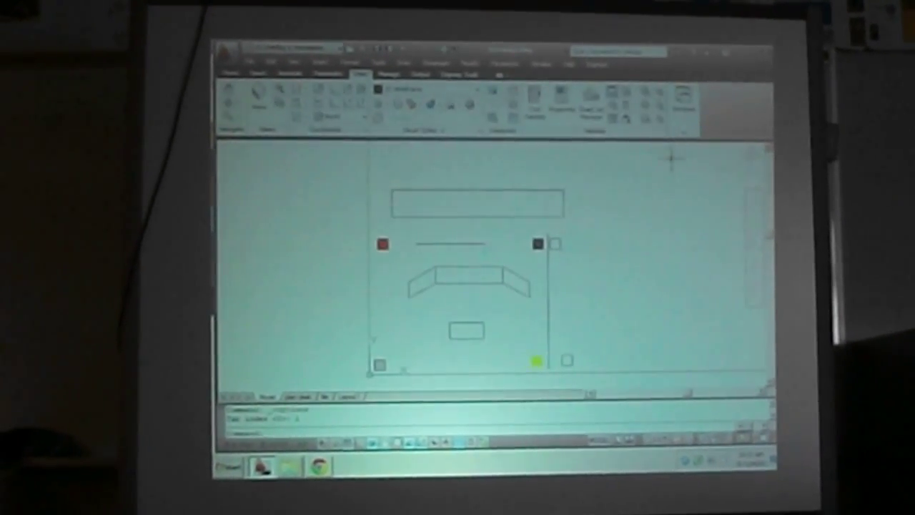